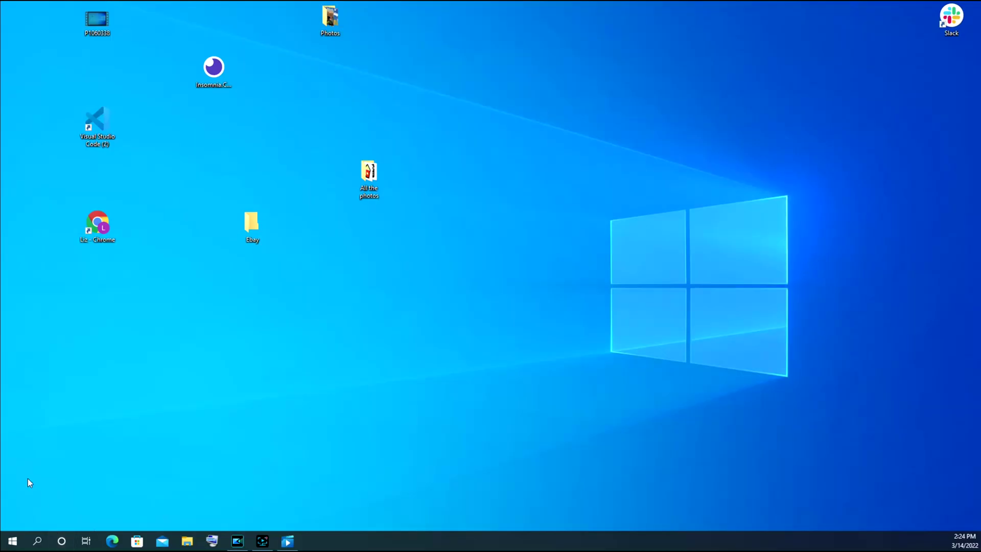
Open the Start menu from the taskbar's Start button.
left_click(13, 542)
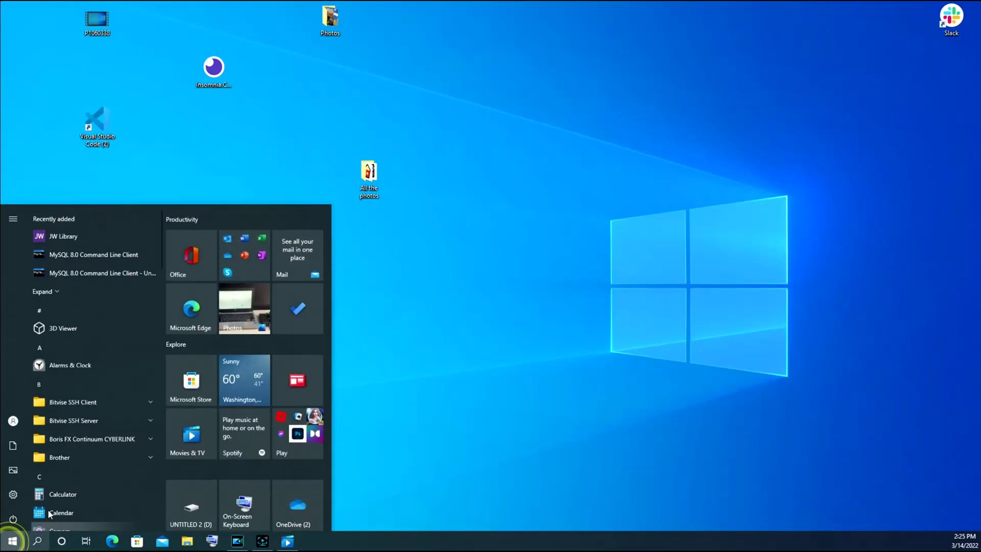
Reveal the Sleep, Shut down and Restart choices from the Start menu power button.
left_click(13, 518)
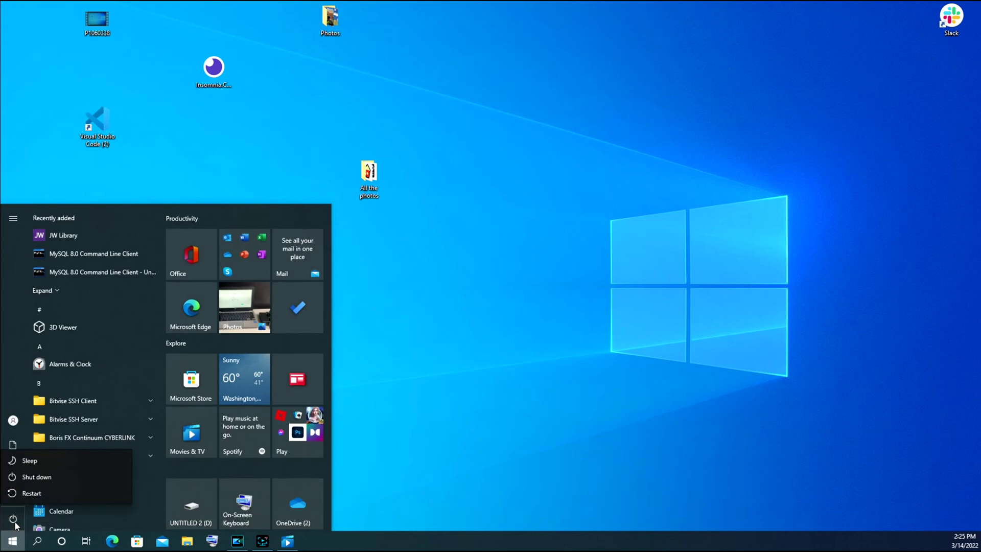